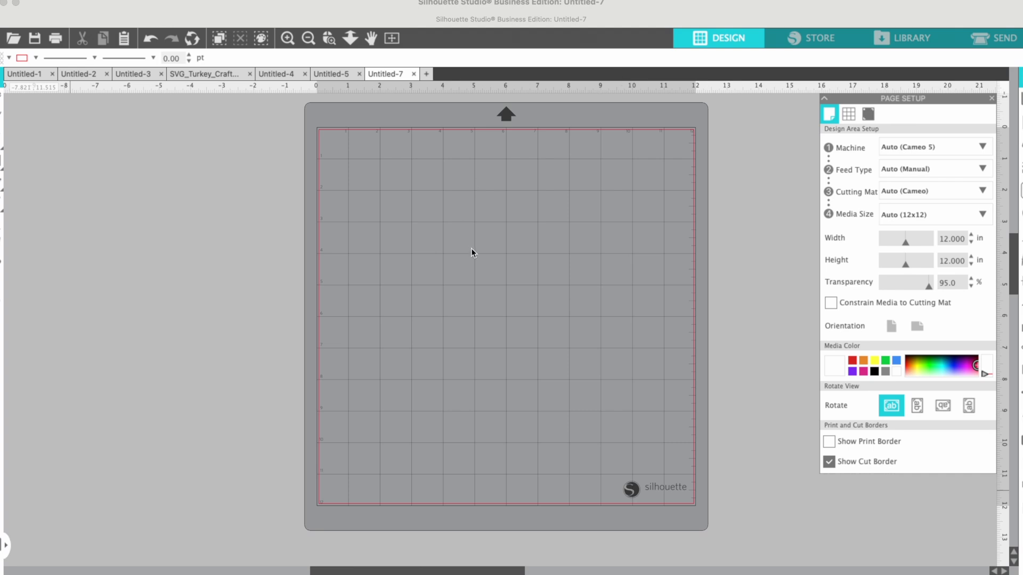
- Close Page Setup and show the Replicate panel's Advanced Replicate tab for Untitled-7
{"action": "left_click", "coordinate": [992, 99]}
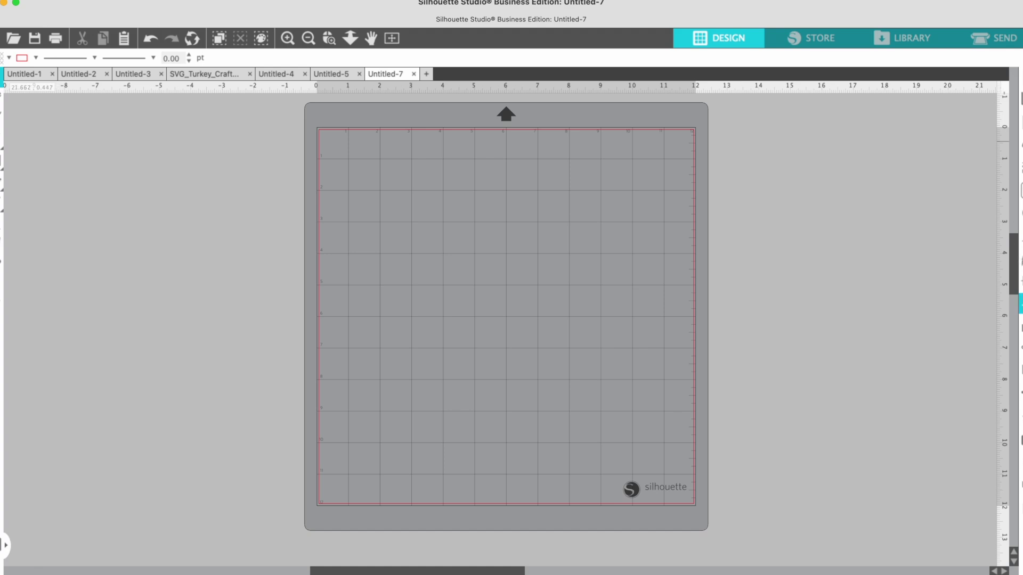
{"action": "left_click", "coordinate": [1019, 305]}
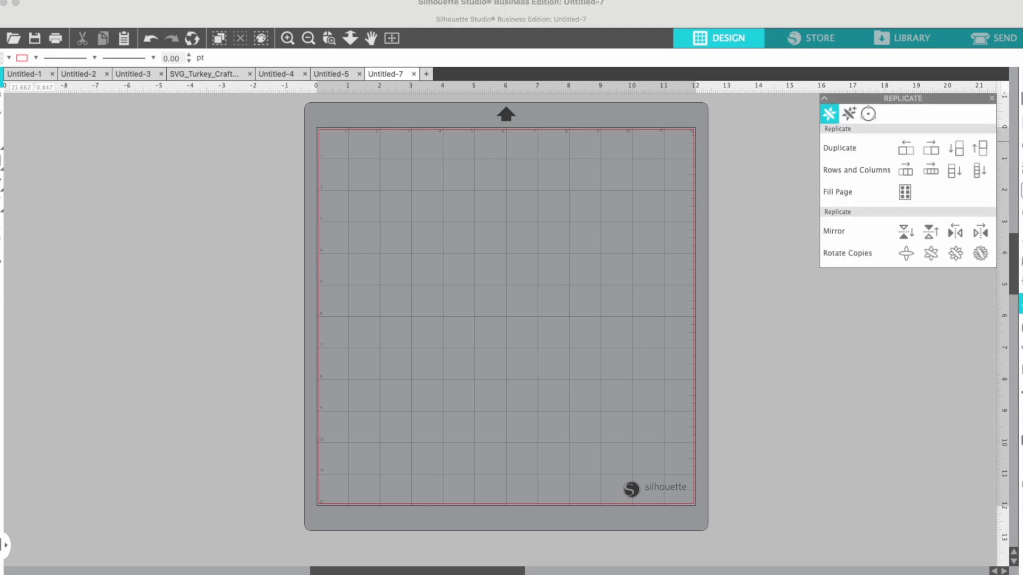
{"action": "left_click", "coordinate": [851, 114]}
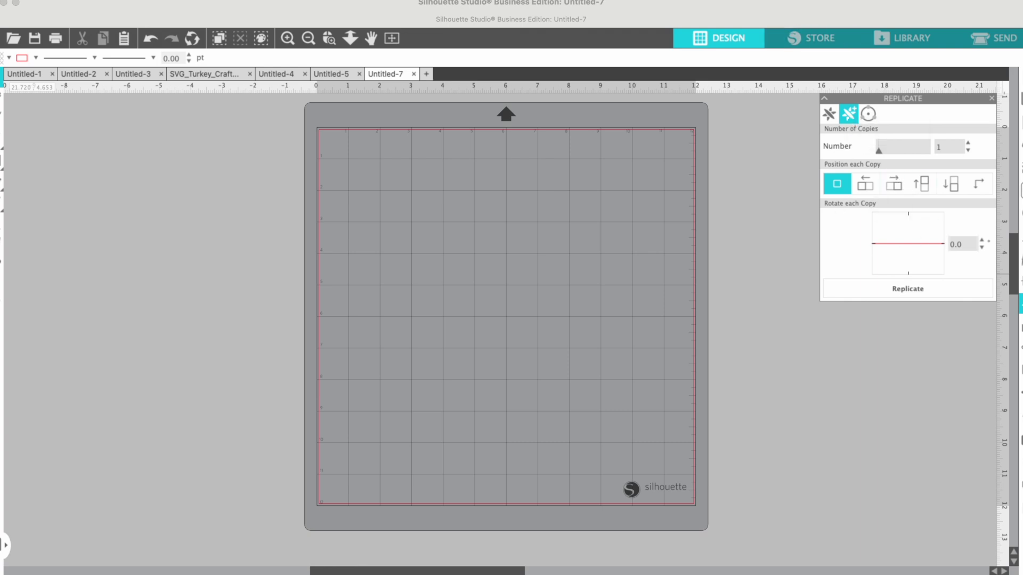
- Import Tesoro_High_School_Logo.svg onto the lower-left mat and marquee-select the whole T
{"action": "key", "text": "super+o"}
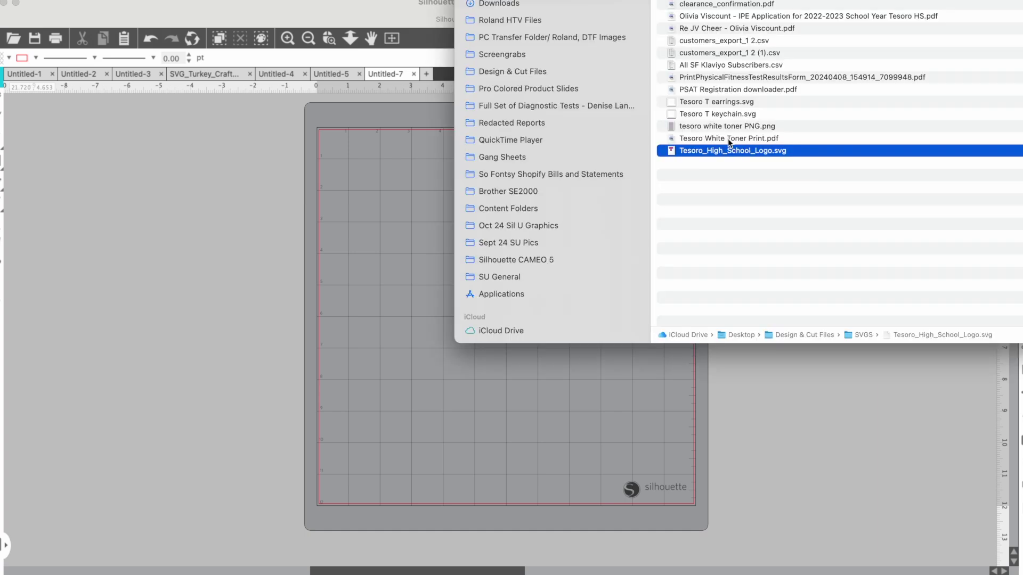
{"action": "left_click_drag", "start_coordinate": [714, 153], "coordinate": [425, 430]}
{"action": "key", "text": "Escape"}
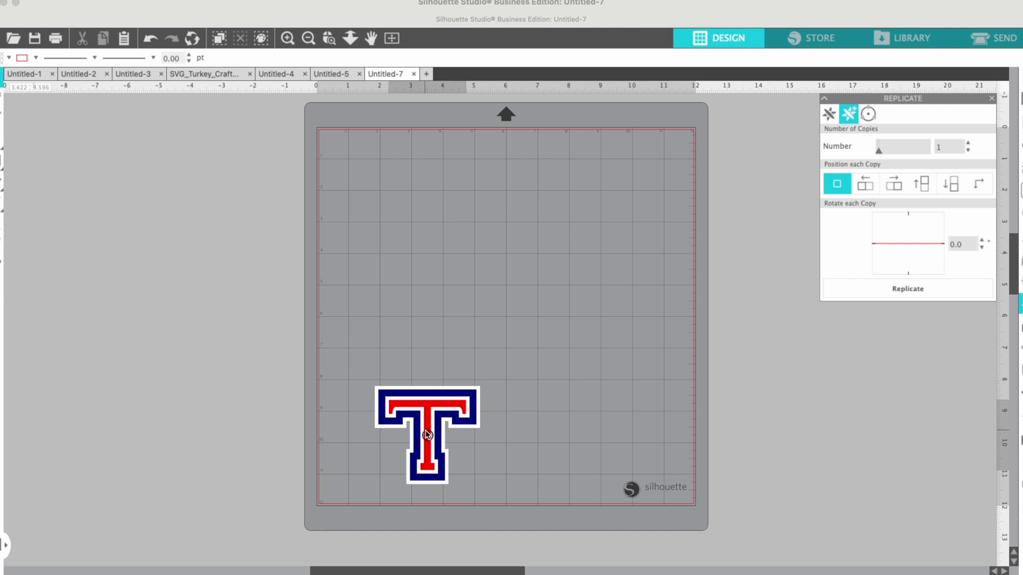
{"action": "left_click", "coordinate": [508, 436]}
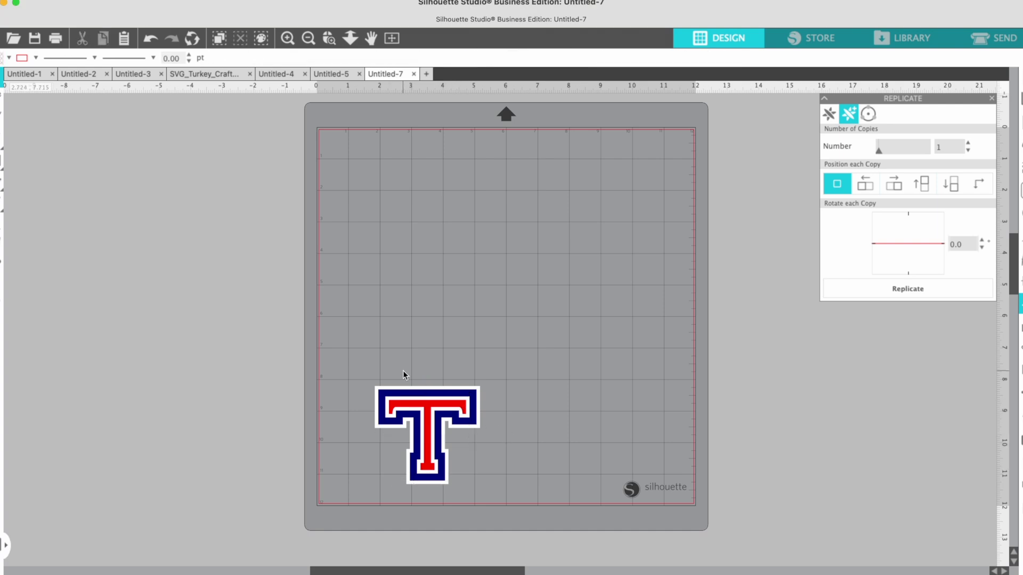
{"action": "left_click", "coordinate": [476, 435]}
{"action": "left_click", "coordinate": [522, 496]}
{"action": "left_click_drag", "start_coordinate": [532, 489], "coordinate": [337, 386]}
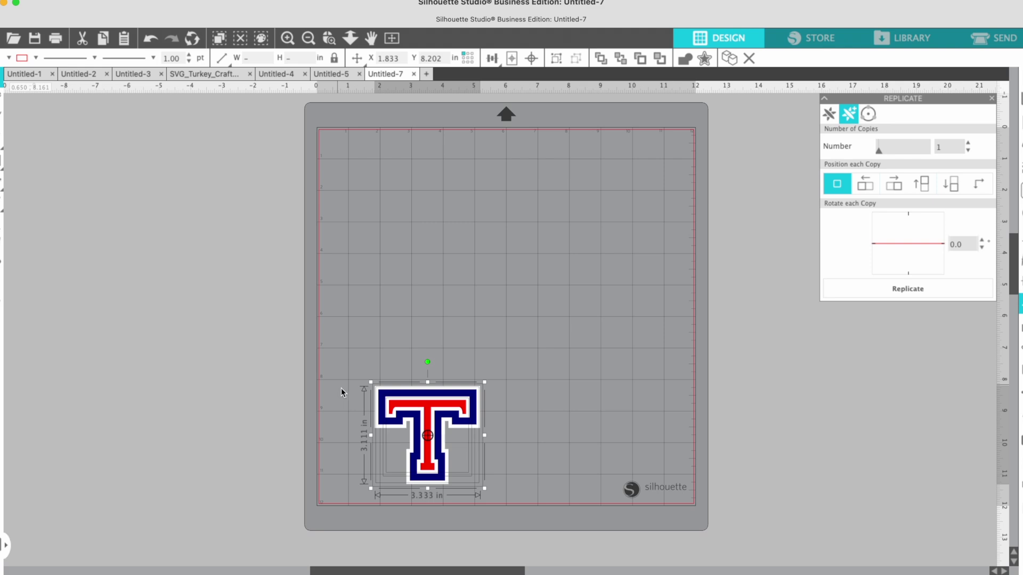
- Select all parts of the T logo and group them
{"action": "left_click", "coordinate": [368, 405]}
{"action": "left_click_drag", "start_coordinate": [341, 351], "coordinate": [520, 497]}
{"action": "left_click", "coordinate": [557, 59]}
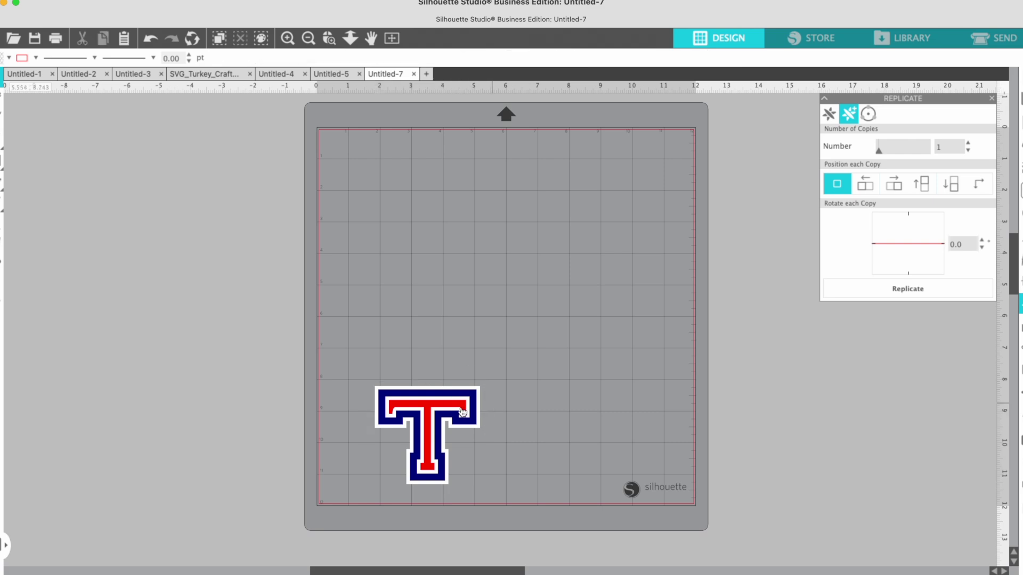
- Move the T to the mat's top-left corner and shrink it to 0.353 × 0.330 in
{"action": "left_click_drag", "start_coordinate": [454, 413], "coordinate": [402, 160]}
{"action": "left_click_drag", "start_coordinate": [433, 235], "coordinate": [339, 155]}
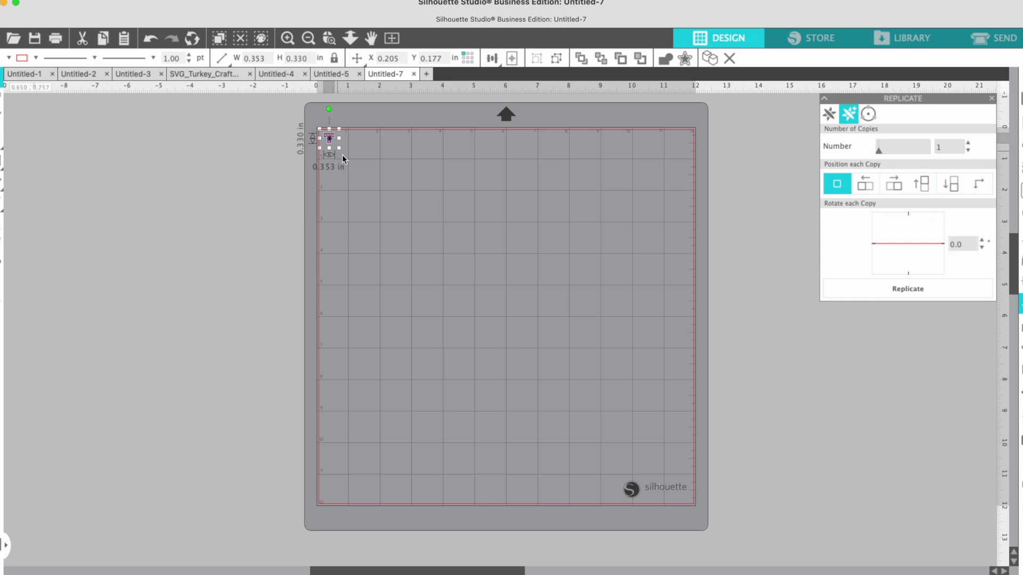
{"action": "left_click", "coordinate": [349, 167]}
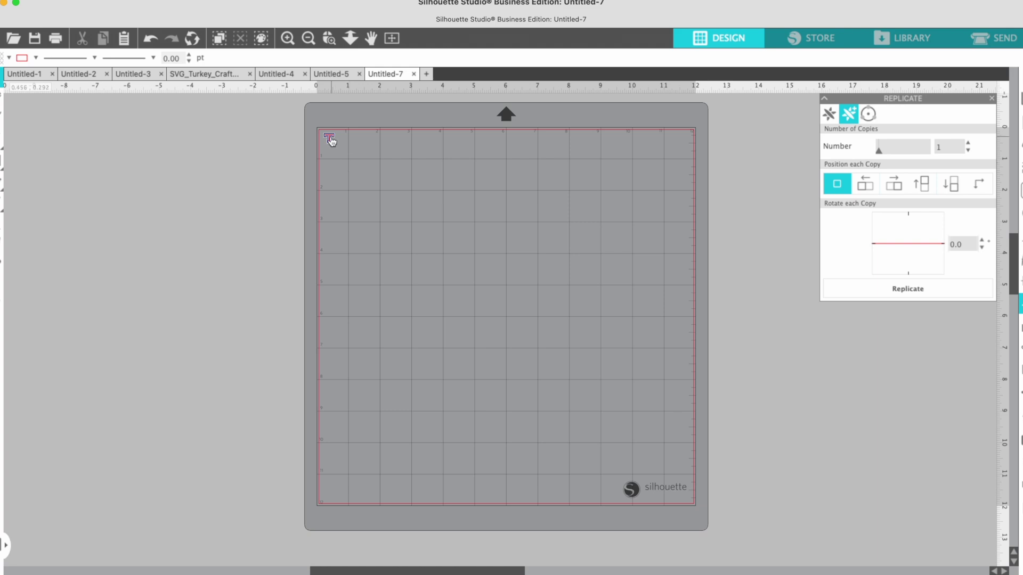
{"action": "left_click", "coordinate": [329, 137]}
- Nudge the T left, then replicate it 23 times rightward, each copy rotated 180°
{"action": "key", "text": "Left"}
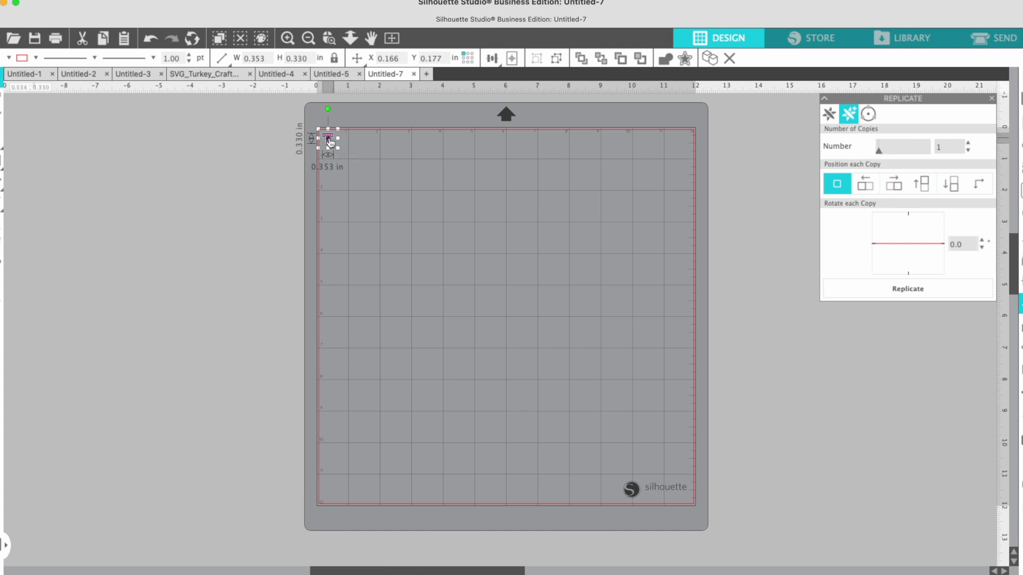
{"action": "left_click", "coordinate": [397, 171]}
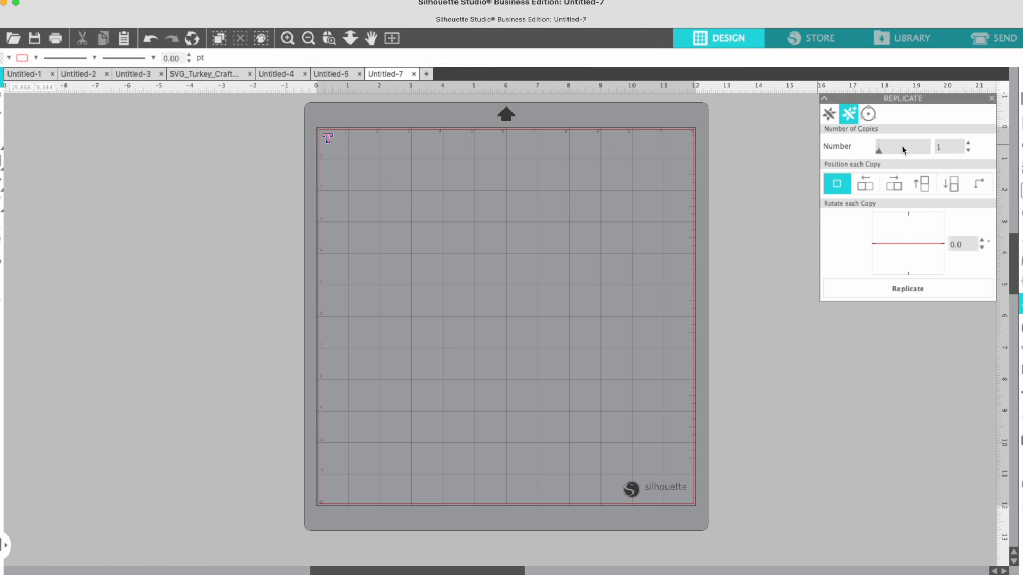
{"action": "left_click", "coordinate": [328, 142]}
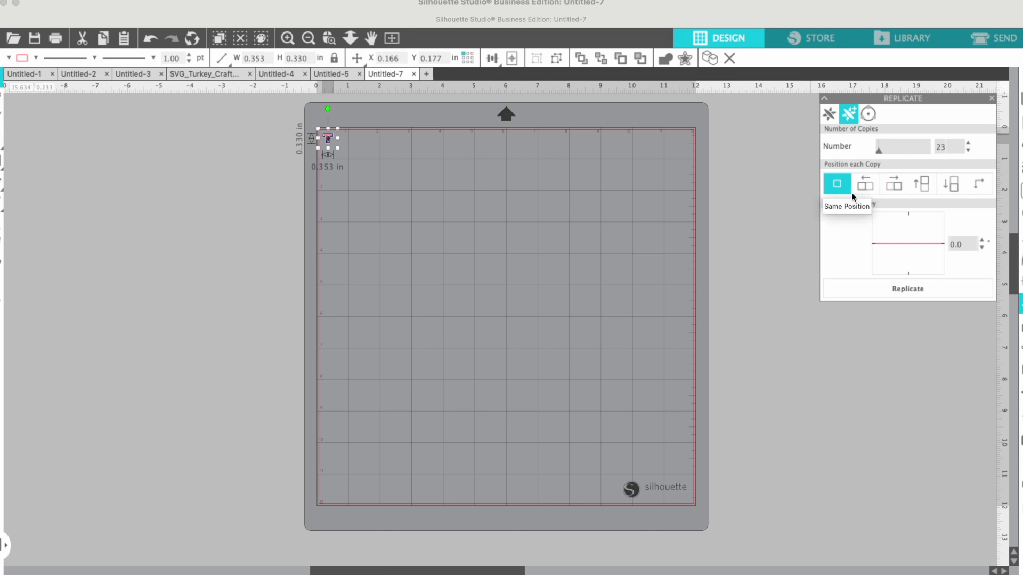
{"action": "left_click", "coordinate": [895, 191]}
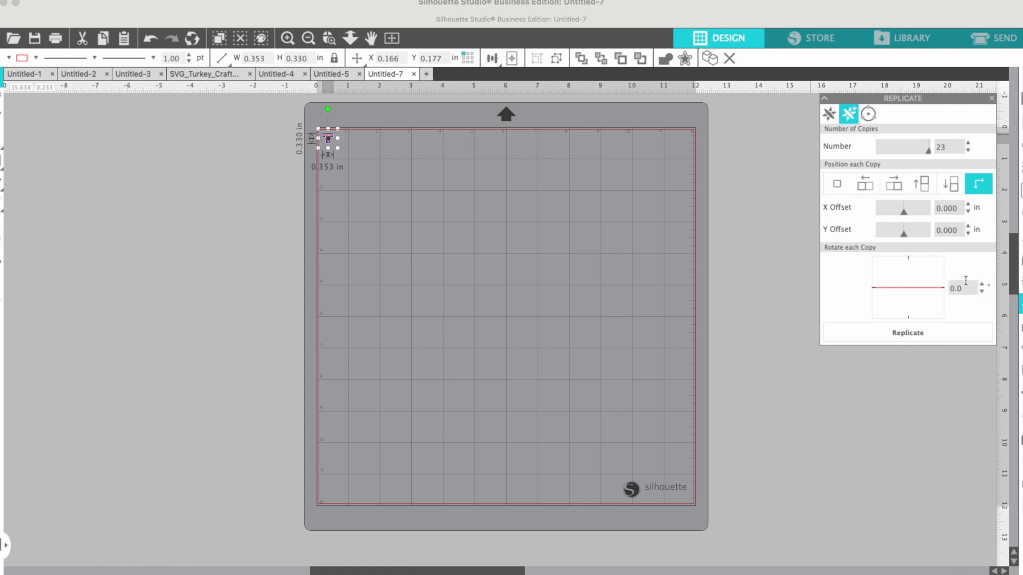
{"action": "double_click", "coordinate": [967, 285]}
{"action": "type", "text": "189"}
{"action": "left_click", "coordinate": [894, 184]}
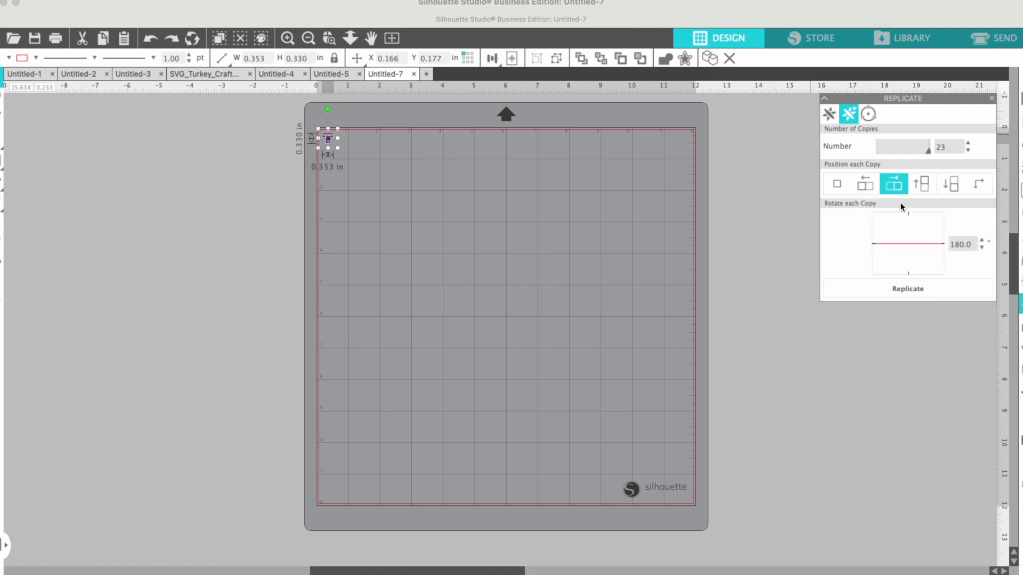
{"action": "left_click", "coordinate": [885, 290]}
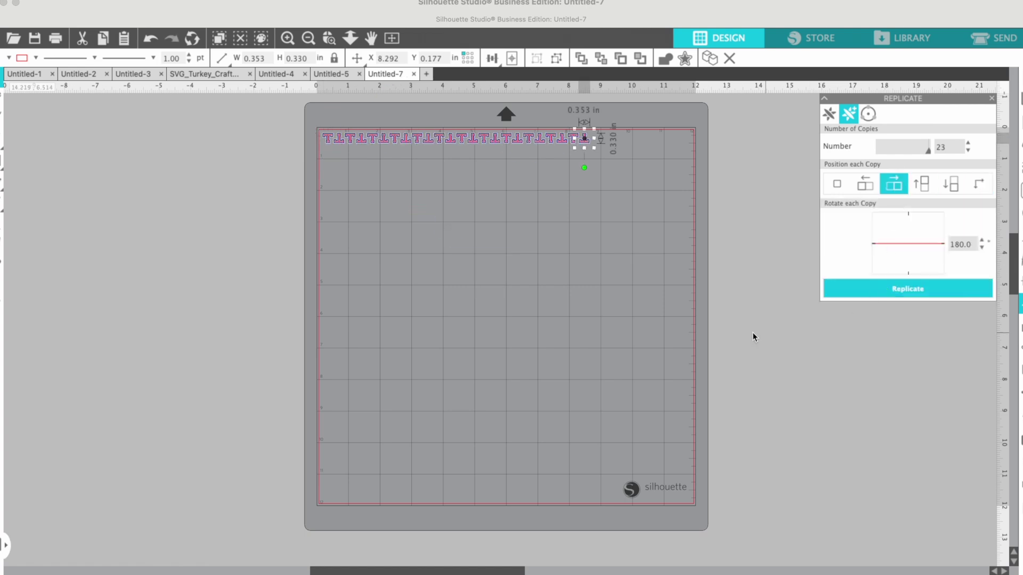
- Set the Page Setup media size to Printer, 8.5 × 11 in Letter
{"action": "left_click", "coordinate": [633, 298]}
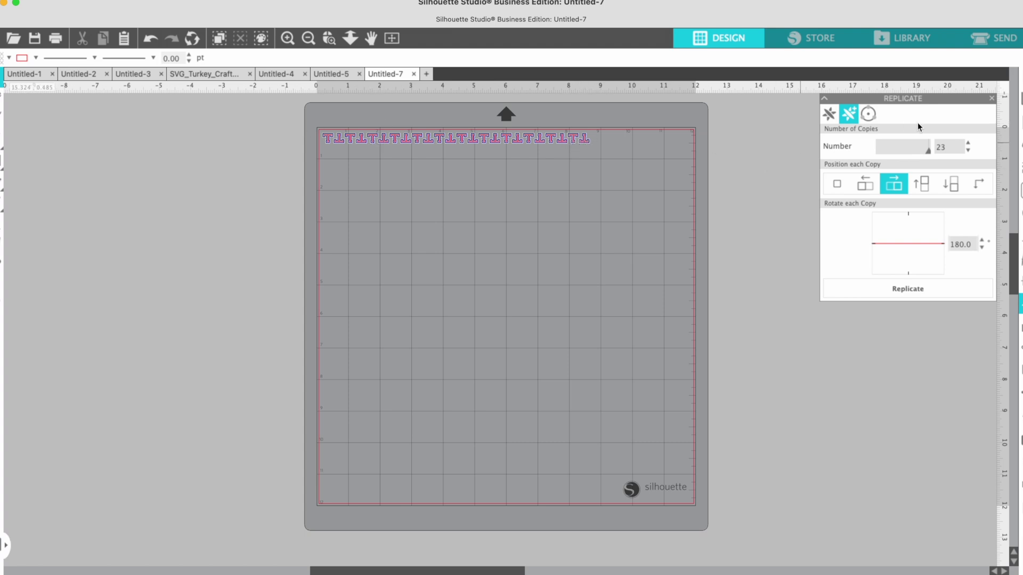
{"action": "left_click", "coordinate": [1019, 106]}
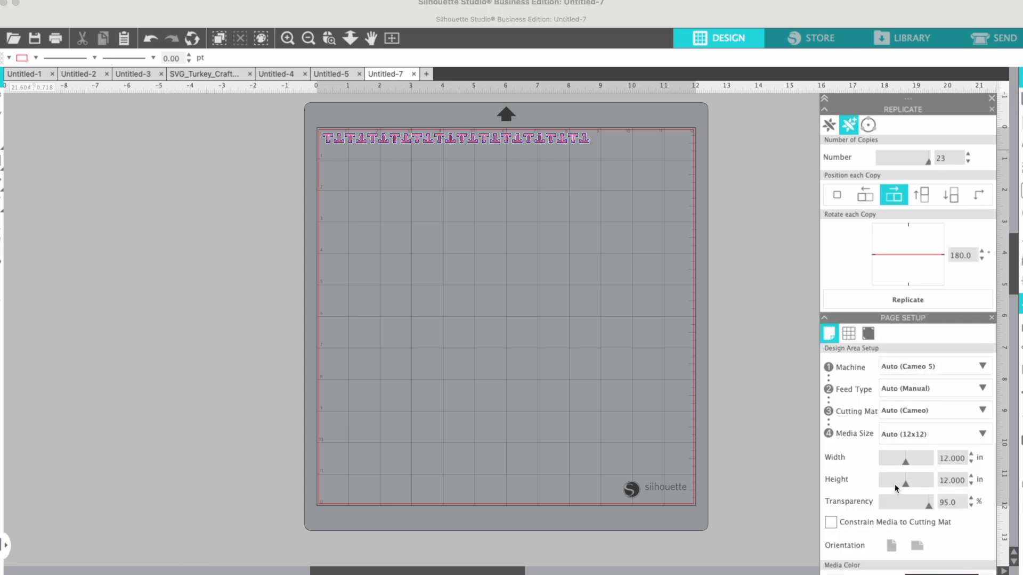
{"action": "left_click", "coordinate": [904, 435]}
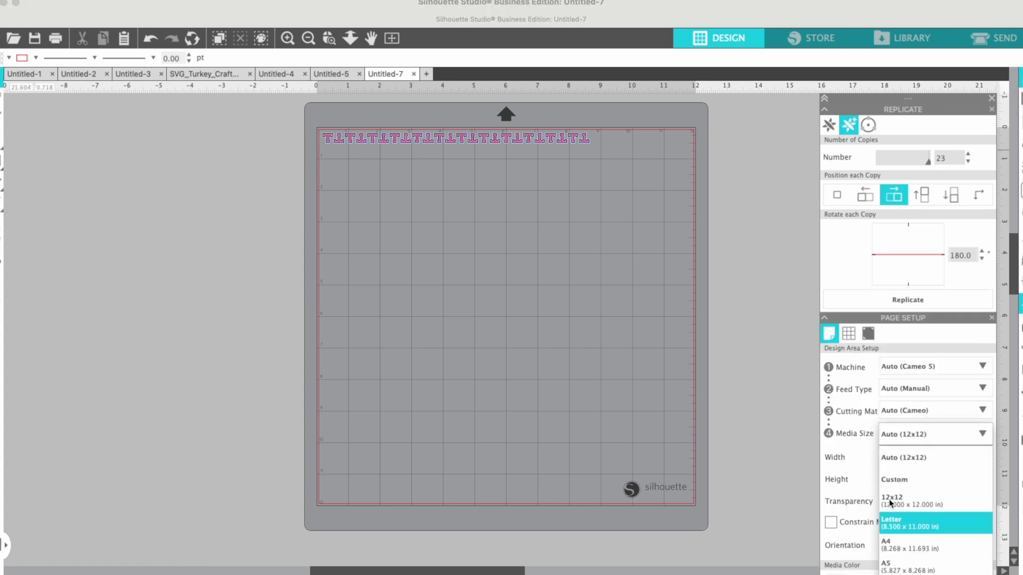
{"action": "left_click", "coordinate": [870, 383]}
{"action": "left_click_drag", "start_coordinate": [865, 314], "coordinate": [689, 106]}
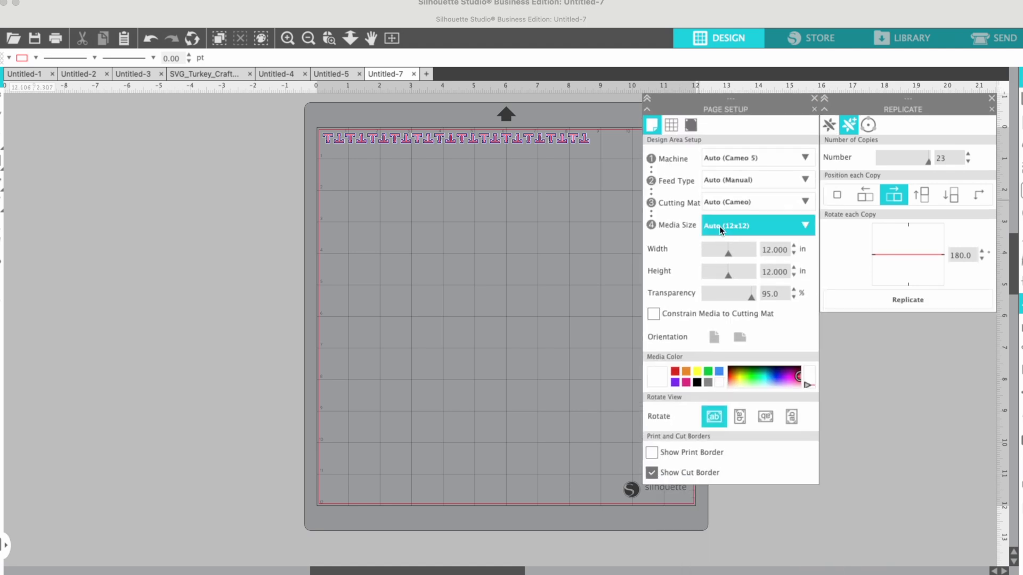
{"action": "left_click", "coordinate": [723, 230]}
{"action": "left_click", "coordinate": [717, 424]}
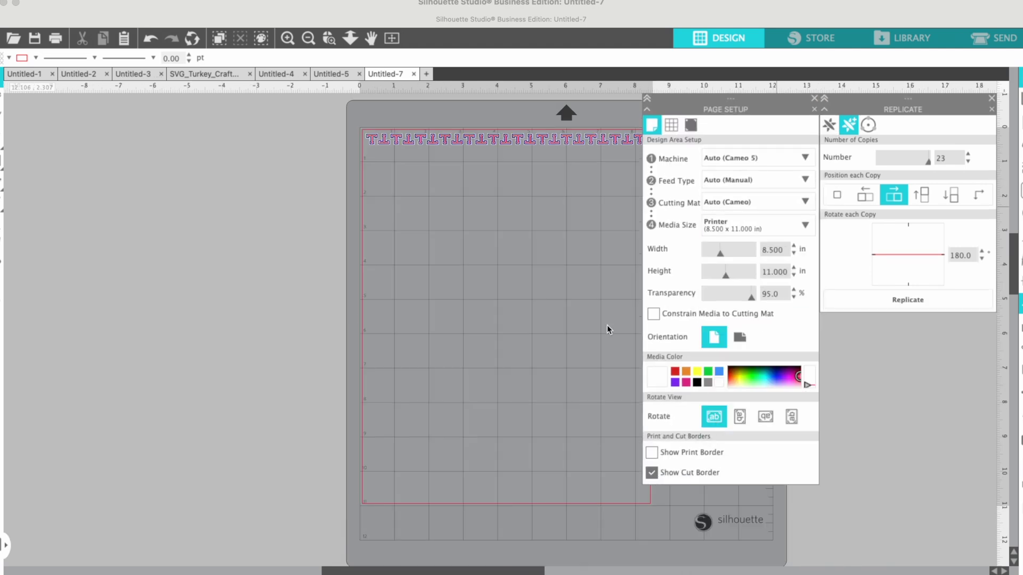
- Close Page Setup and delete the last T overhanging the row's right end
{"action": "left_click", "coordinate": [815, 98]}
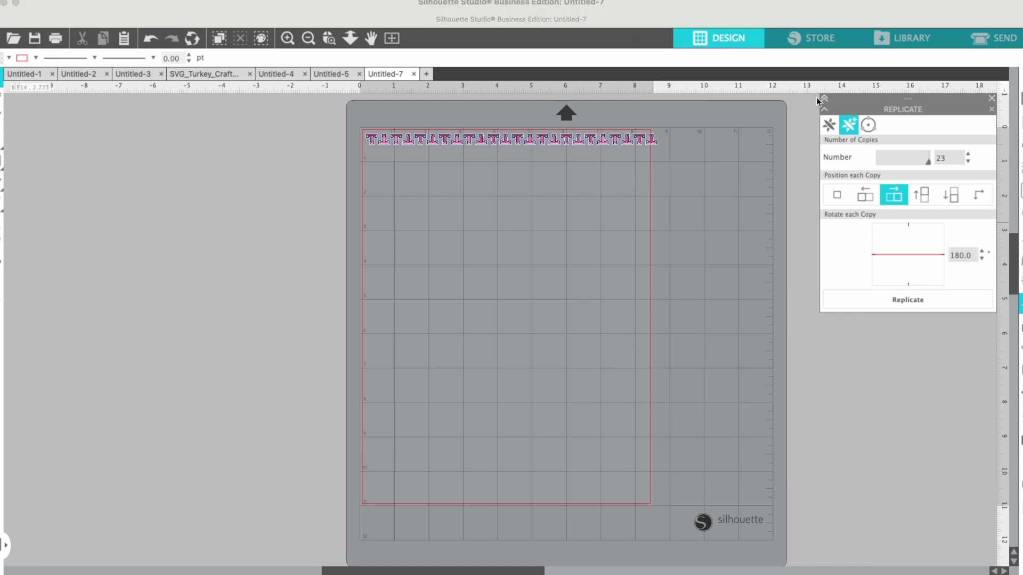
{"action": "left_click", "coordinate": [653, 139]}
{"action": "key", "text": "Delete"}
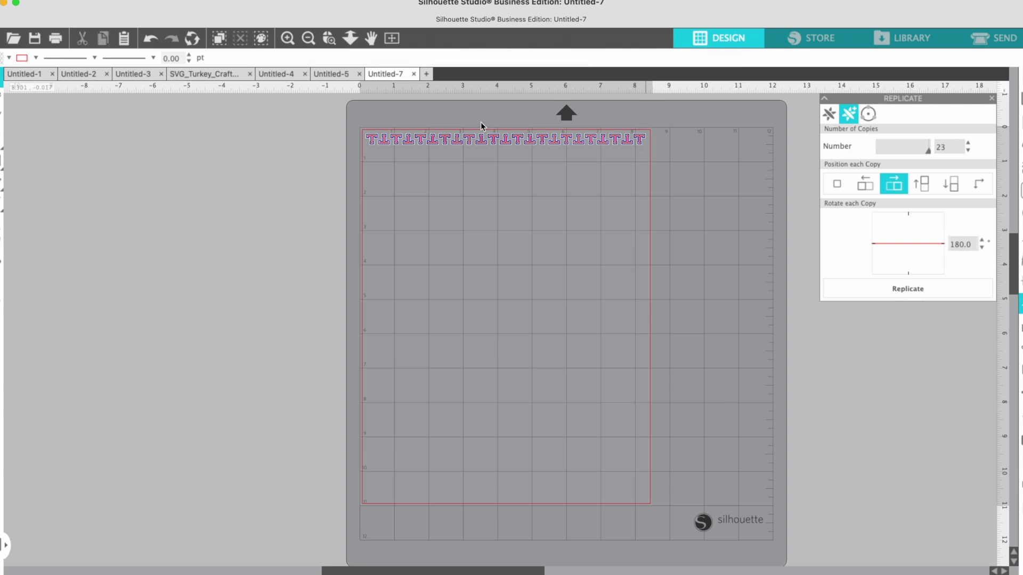
- Copy the row's second T and paste a duplicate
{"action": "left_click_drag", "start_coordinate": [350, 127], "coordinate": [667, 154]}
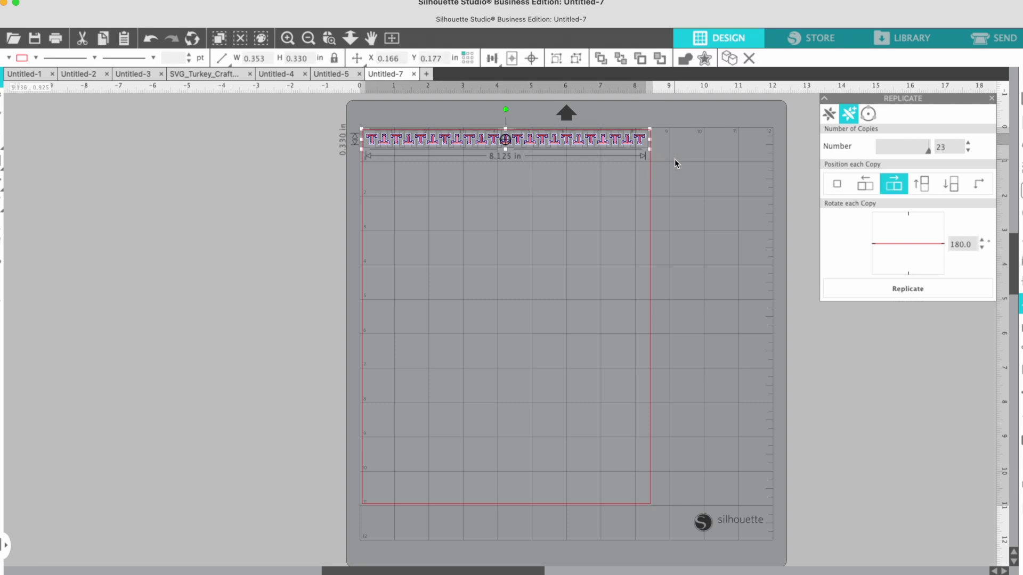
{"action": "left_click", "coordinate": [675, 159]}
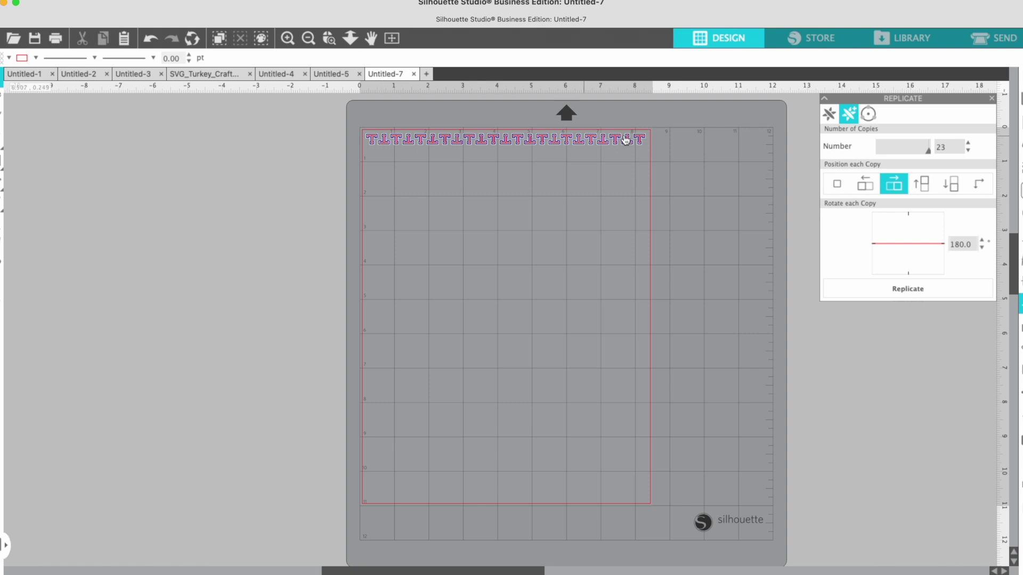
{"action": "left_click", "coordinate": [384, 142]}
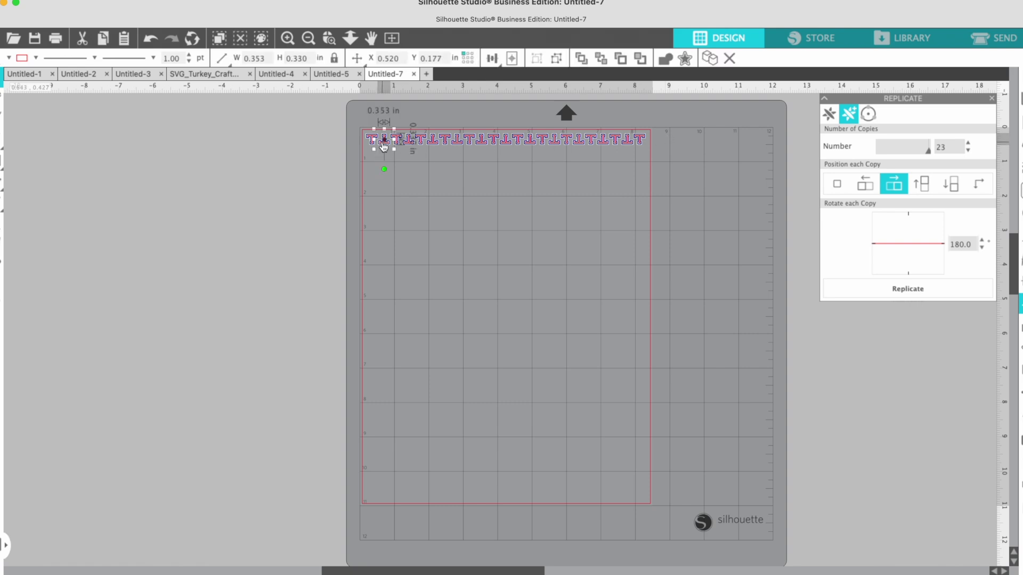
{"action": "right_click", "coordinate": [383, 143]}
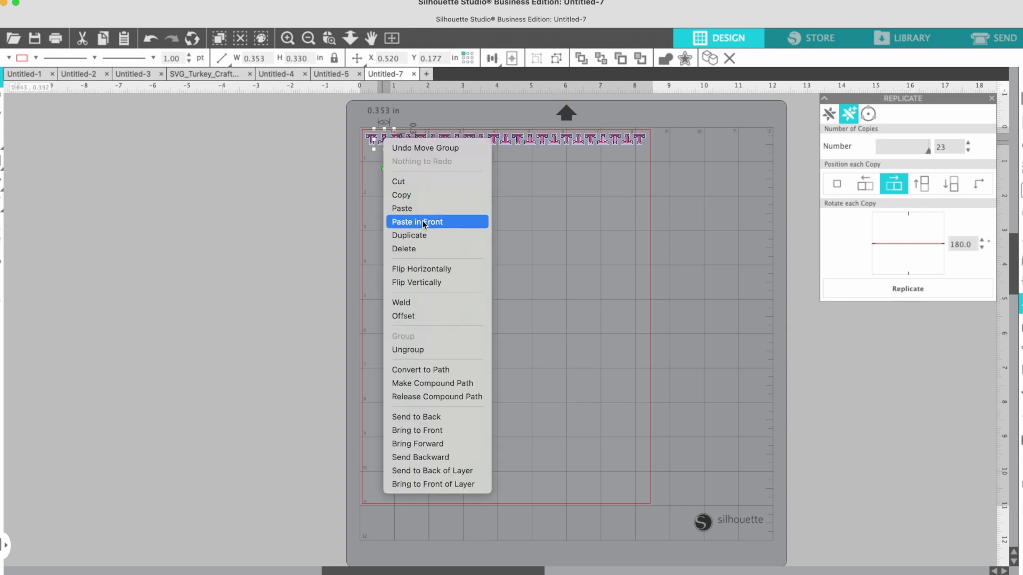
{"action": "left_click", "coordinate": [419, 199]}
{"action": "right_click", "coordinate": [420, 199]}
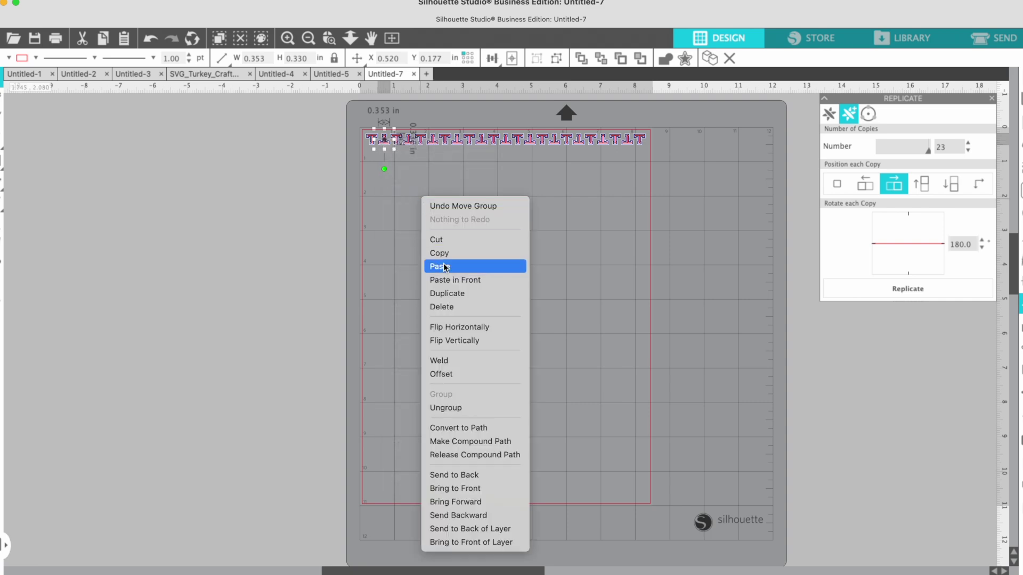
{"action": "left_click", "coordinate": [442, 267]}
- Place the pasted T offset below the row's left end and replicate it into a 22-copy row
{"action": "left_click", "coordinate": [435, 197]}
{"action": "left_click_drag", "start_coordinate": [407, 175], "coordinate": [368, 162]}
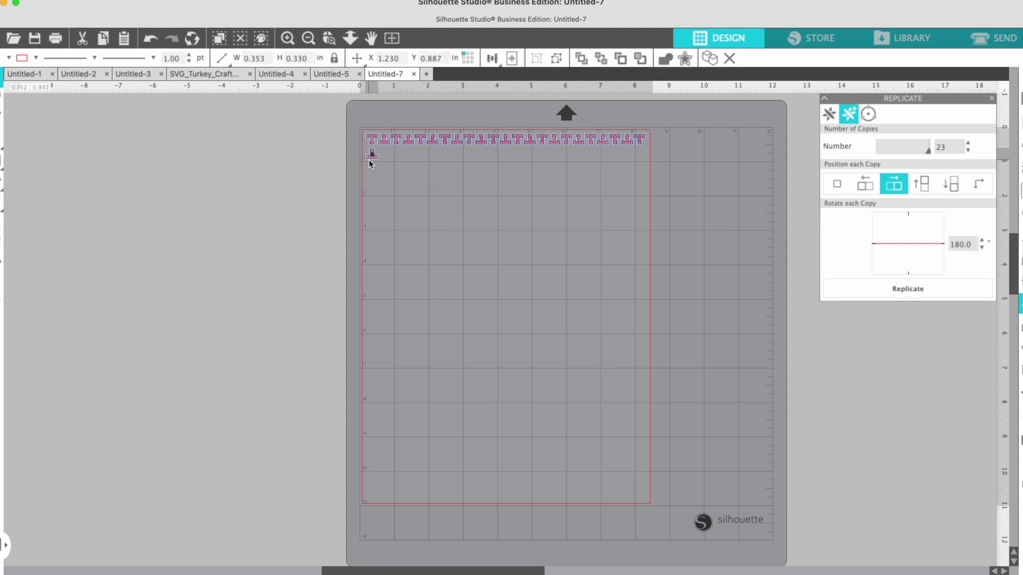
{"action": "left_click_drag", "start_coordinate": [369, 161], "coordinate": [375, 163]}
{"action": "left_click", "coordinate": [374, 161]}
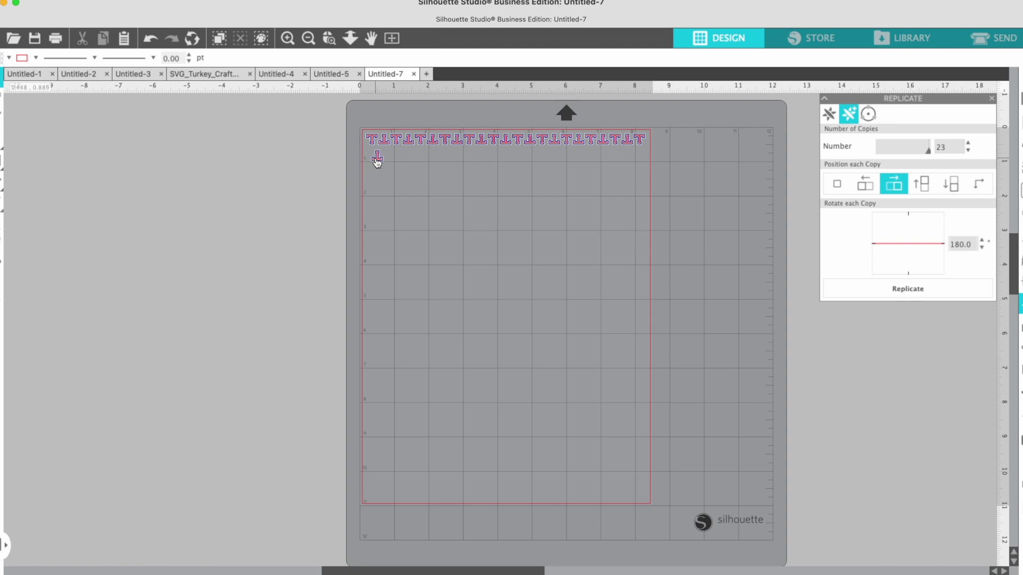
{"action": "left_click", "coordinate": [377, 162]}
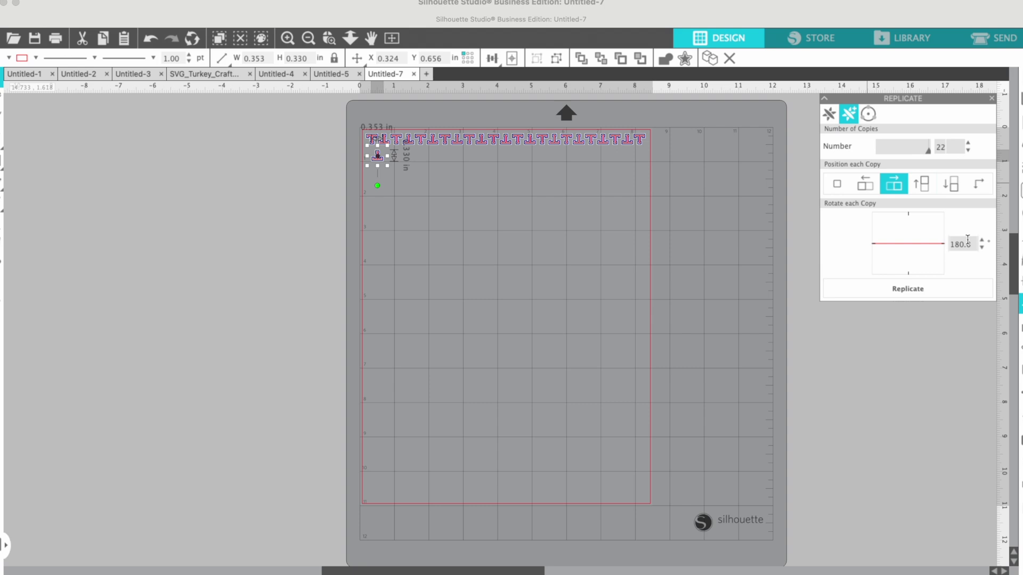
{"action": "left_click", "coordinate": [938, 294]}
{"action": "left_click", "coordinate": [717, 289]}
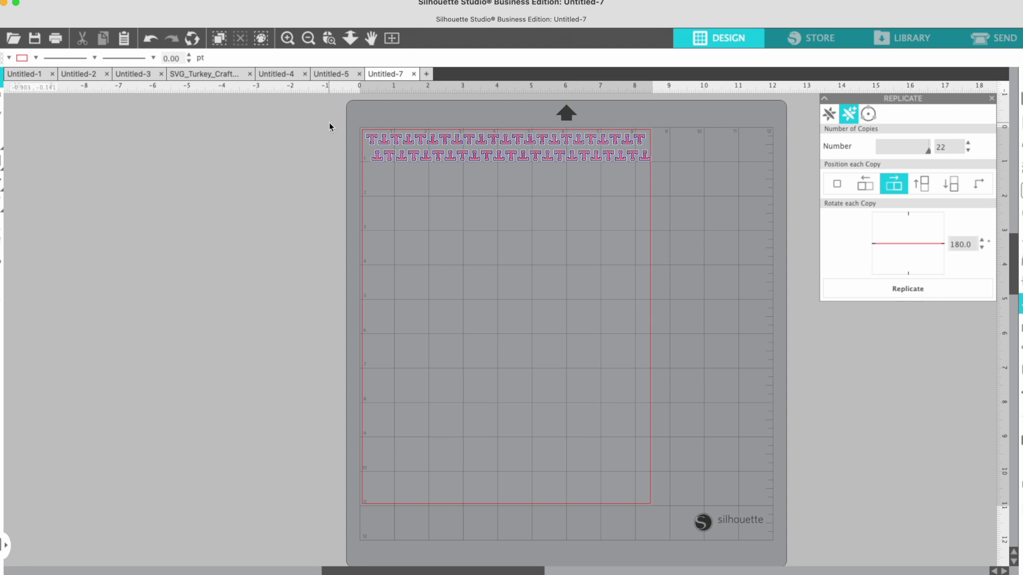
- Group both rows into an 8.283 in piece and replicate it downward with 0° rotation
{"action": "left_click_drag", "start_coordinate": [328, 118], "coordinate": [699, 166]}
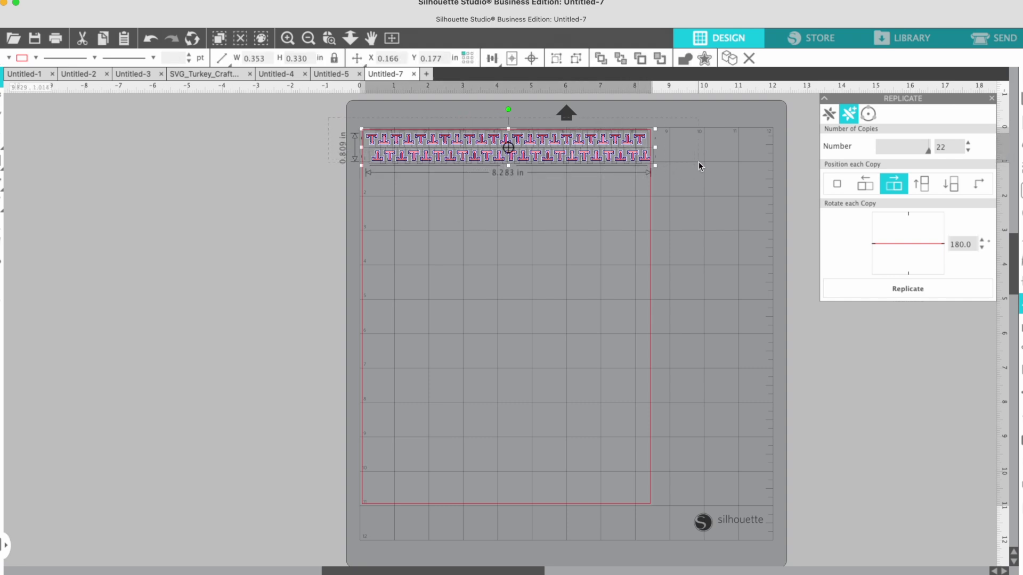
{"action": "left_click", "coordinate": [557, 60]}
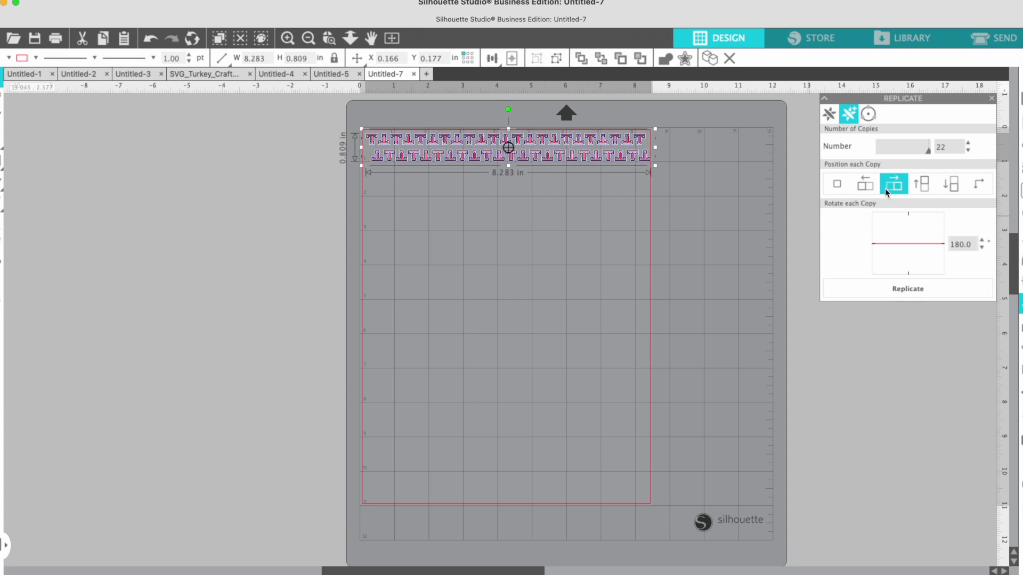
{"action": "left_click", "coordinate": [960, 244]}
{"action": "type", "text": "0"}
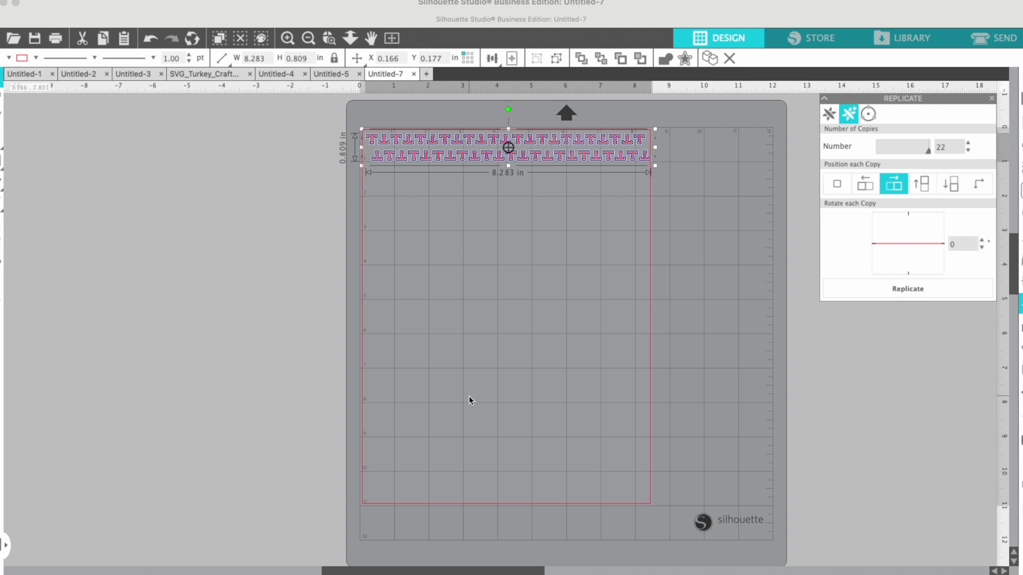
{"action": "left_click", "coordinate": [954, 187]}
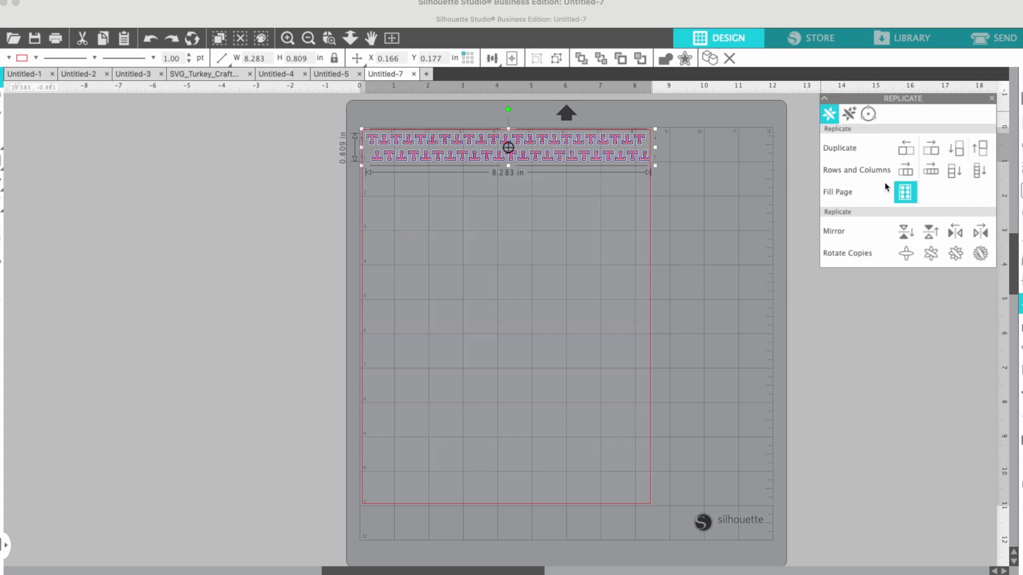
{"action": "left_click_drag", "start_coordinate": [579, 143], "coordinate": [558, 484]}
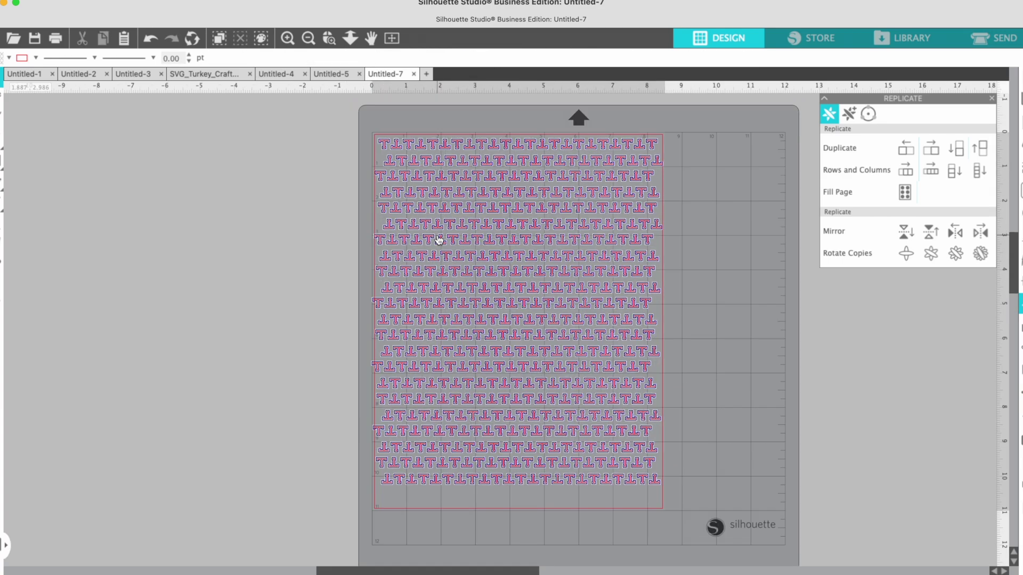
- Group the entire T grid into one piece about 8.478 × 10.067 in
{"action": "left_click_drag", "start_coordinate": [338, 137], "coordinate": [674, 457]}
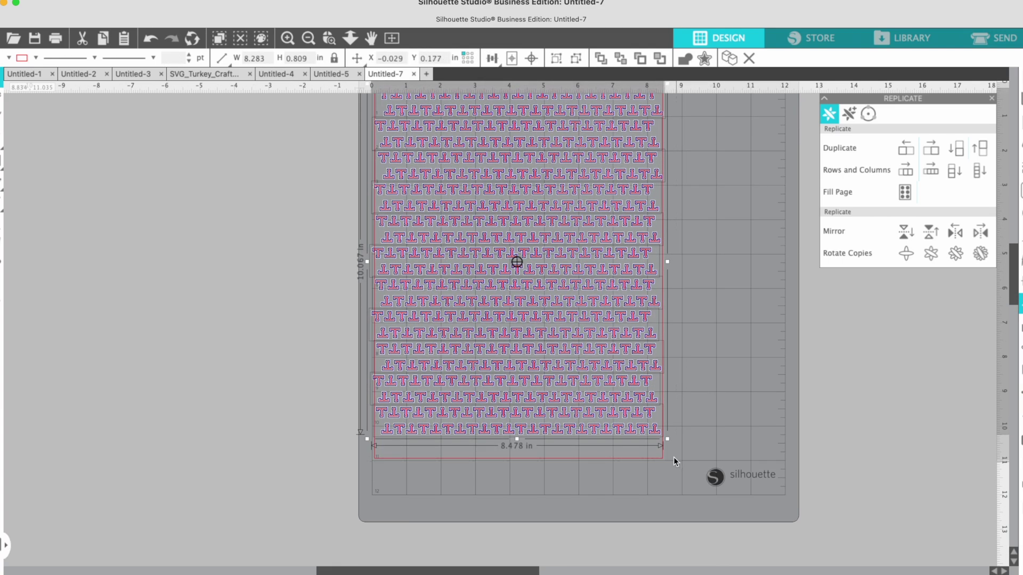
{"action": "right_click", "coordinate": [570, 213]}
{"action": "left_click", "coordinate": [586, 401]}
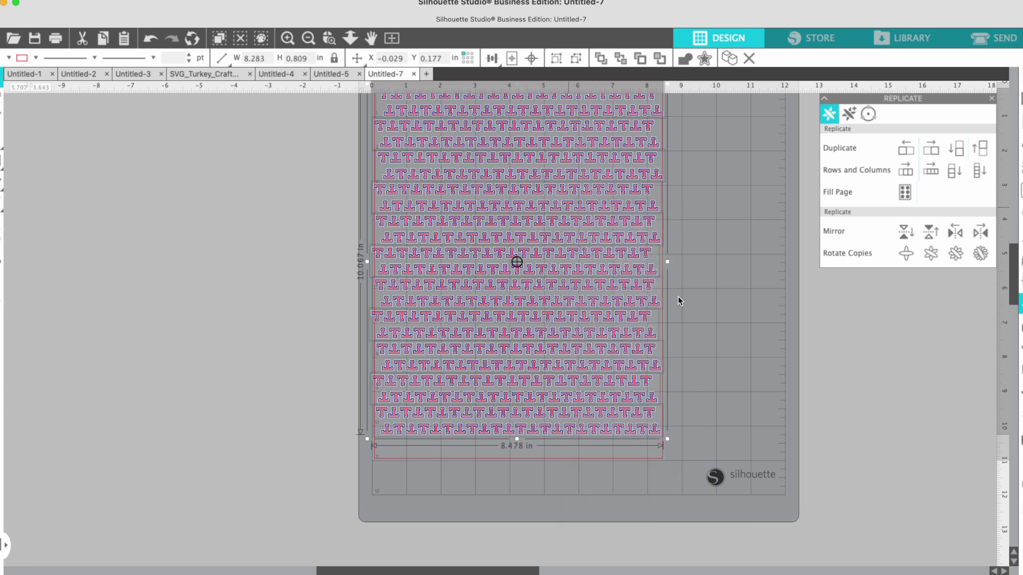